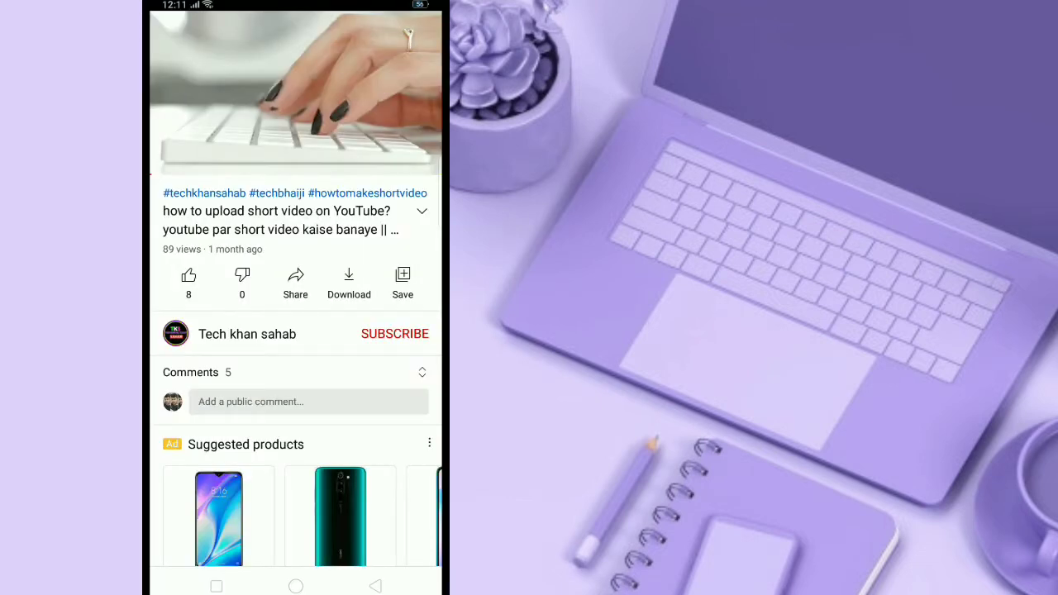
Step: Subscribe to the Tech khan sahab channel with all notifications on and like the video
{"action": "left_click", "coordinate": [394, 333]}
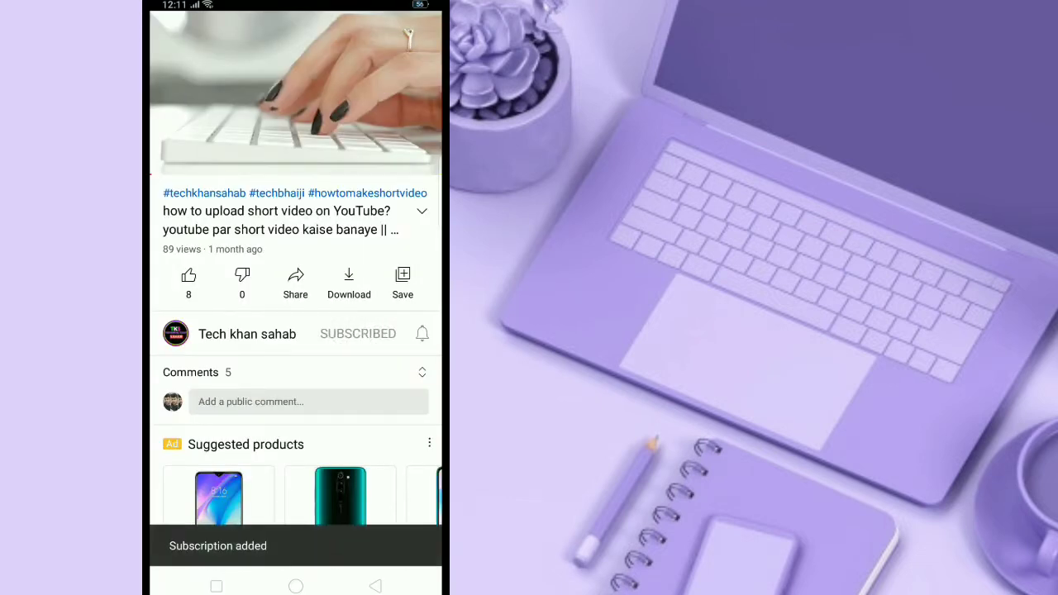
{"action": "left_click", "coordinate": [420, 347]}
{"action": "left_click", "coordinate": [418, 296]}
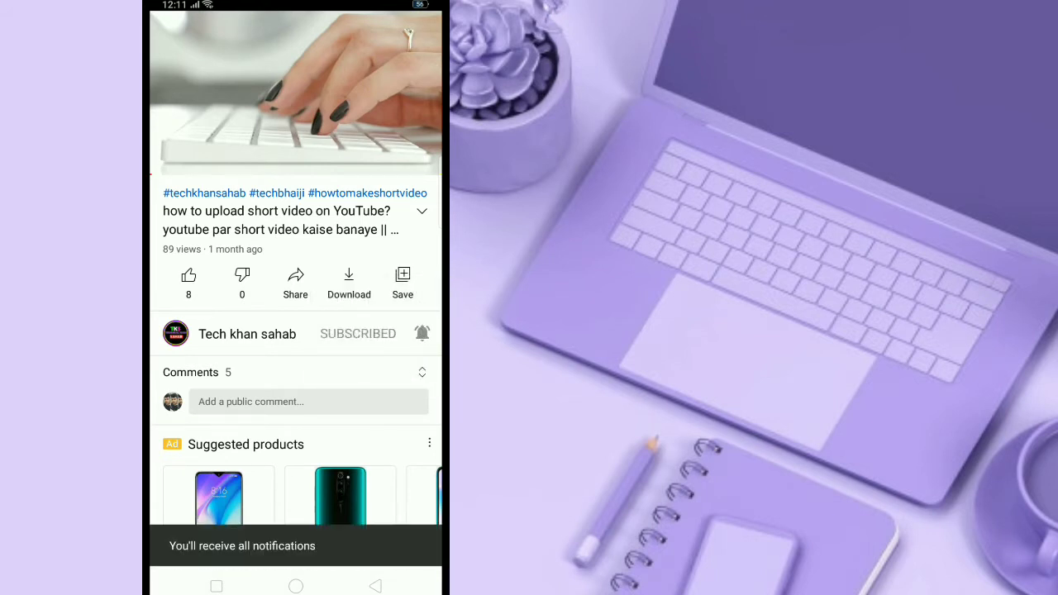
{"action": "left_click", "coordinate": [188, 276]}
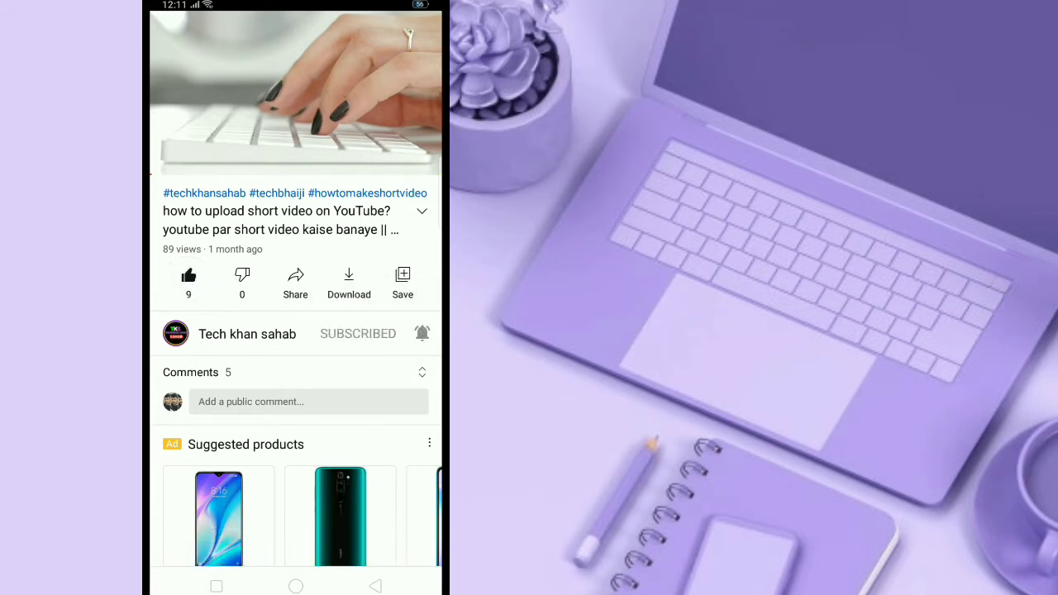
Step: Post the public comment 'Nice trik' on the video
{"action": "left_click", "coordinate": [307, 402]}
{"action": "type", "text": "Ni"}
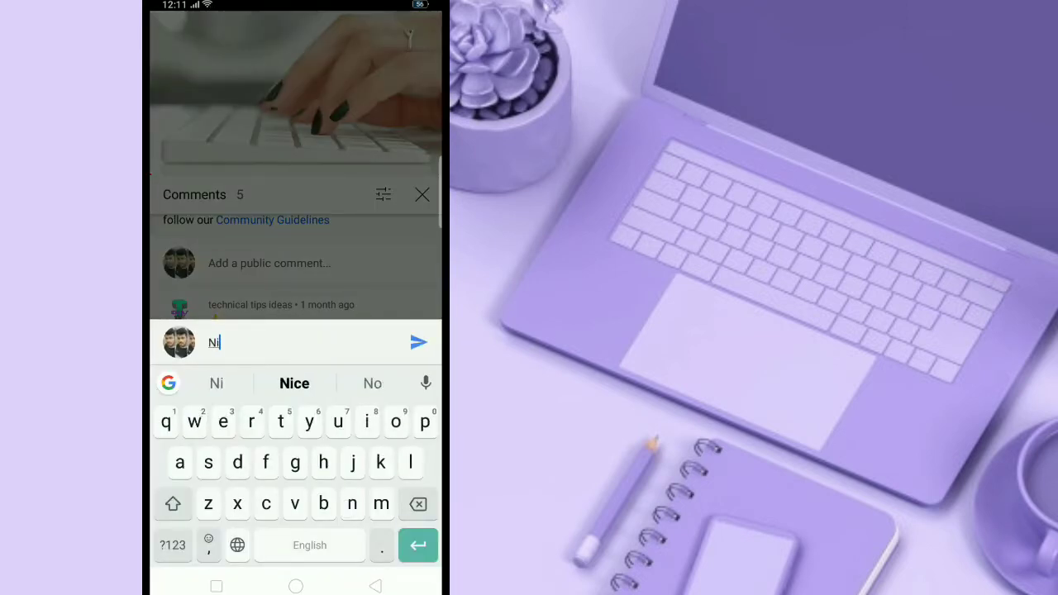
{"action": "type", "text": "ce"}
{"action": "left_click", "coordinate": [215, 383]}
{"action": "left_click", "coordinate": [418, 342]}
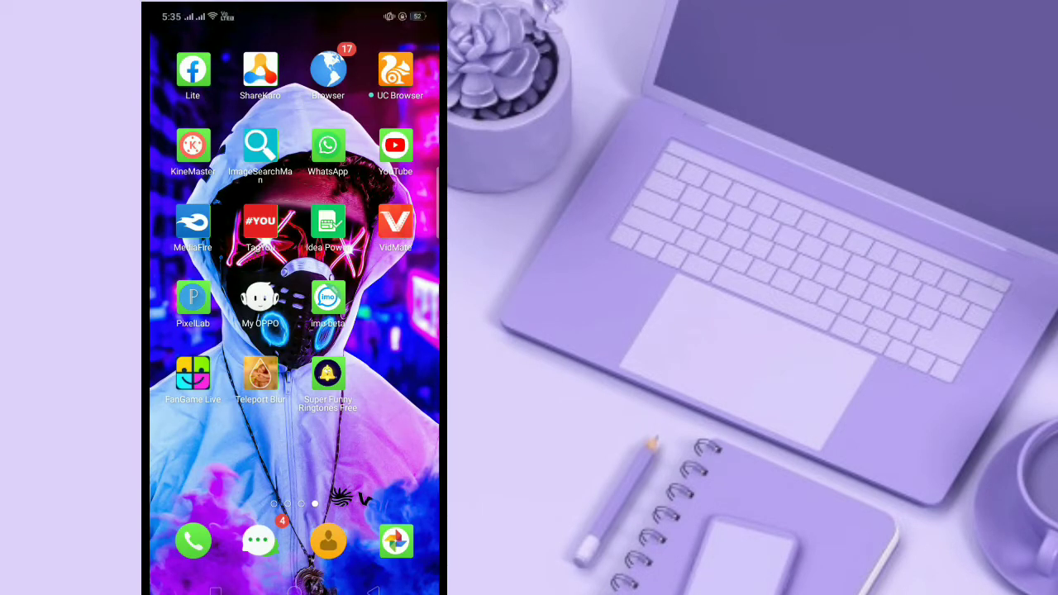
Step: Launch the Teleport Blur app from its home-screen icon
{"action": "left_click", "coordinate": [260, 374]}
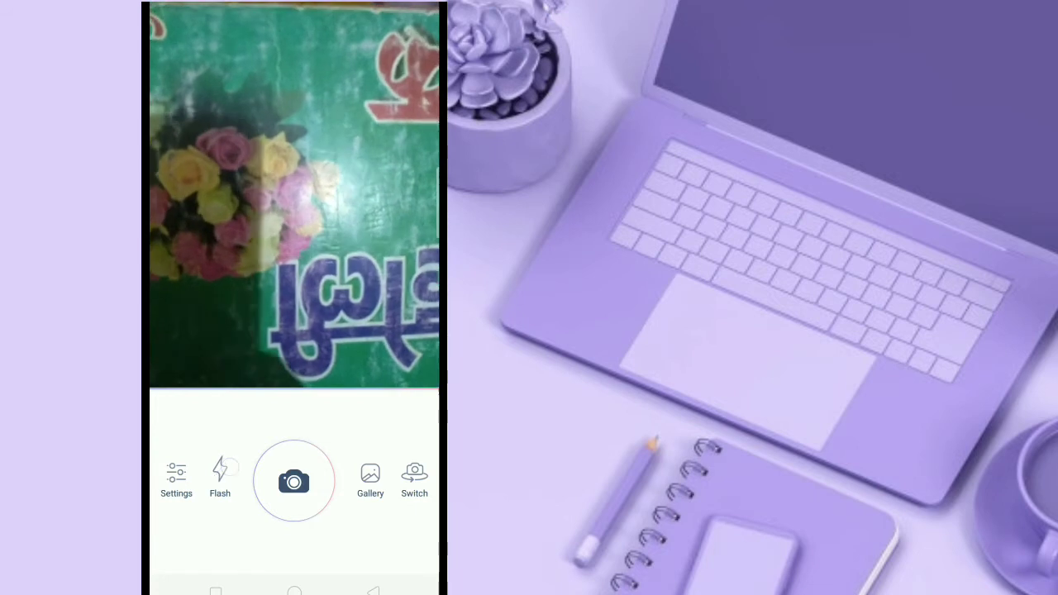
Step: Cycle the flash from auto to off and briefly check the app settings
{"action": "left_click", "coordinate": [220, 471]}
{"action": "left_click", "coordinate": [220, 471]}
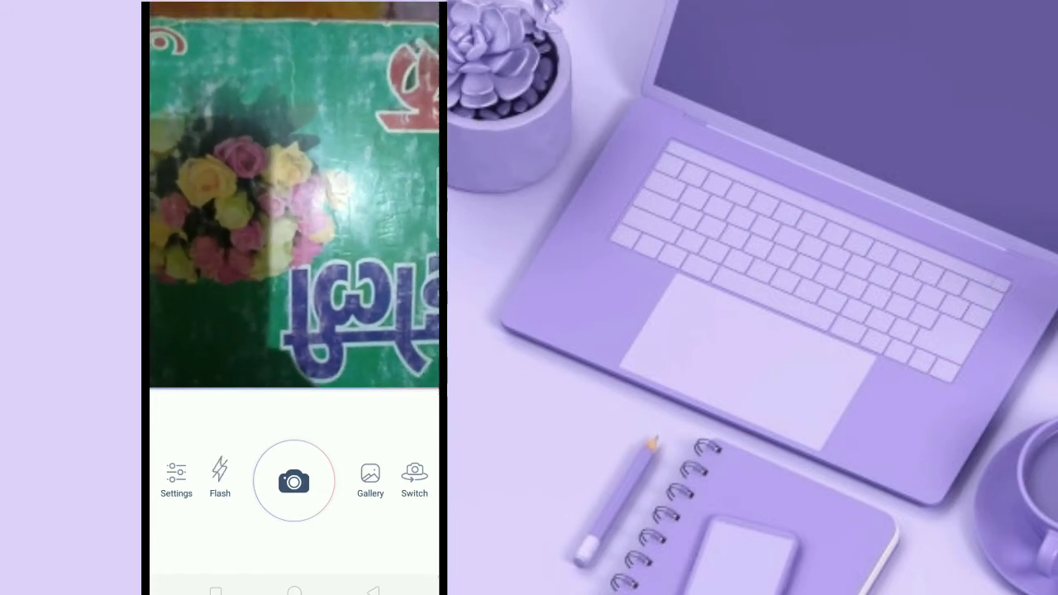
{"action": "left_click", "coordinate": [176, 477]}
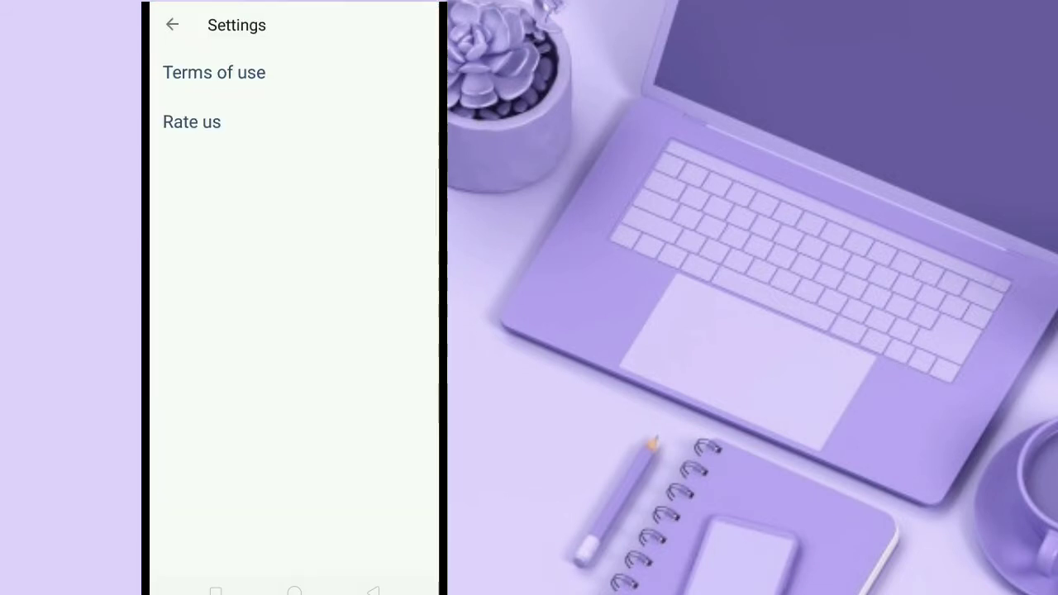
{"action": "left_click", "coordinate": [172, 24]}
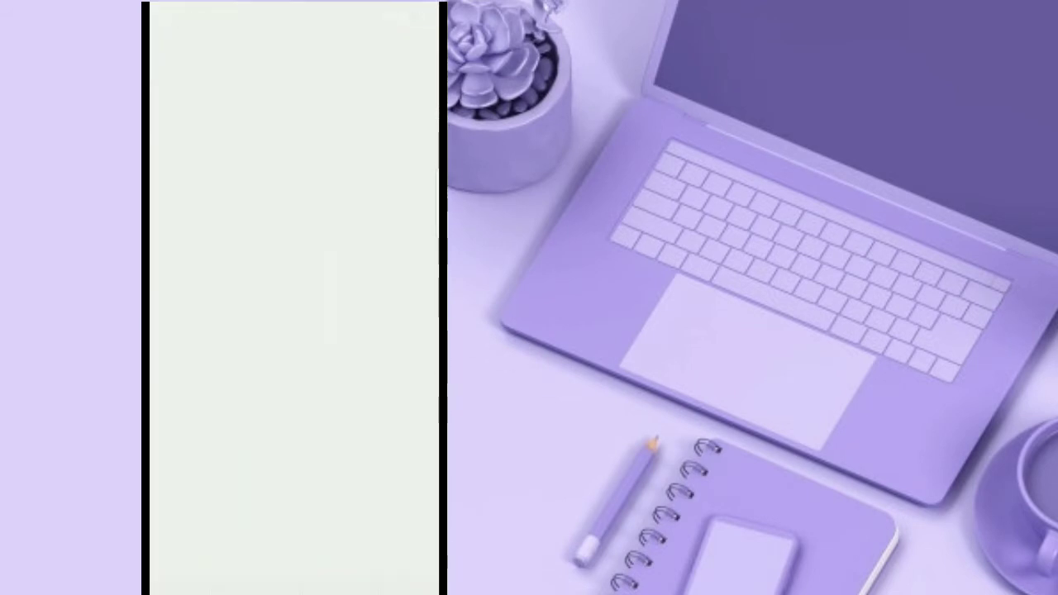
Step: Pick the red-cap IMG-20210 portrait from the Recent gallery list
{"action": "scroll", "coordinate": [294, 347], "scroll_direction": "down", "scroll_amount": 3}
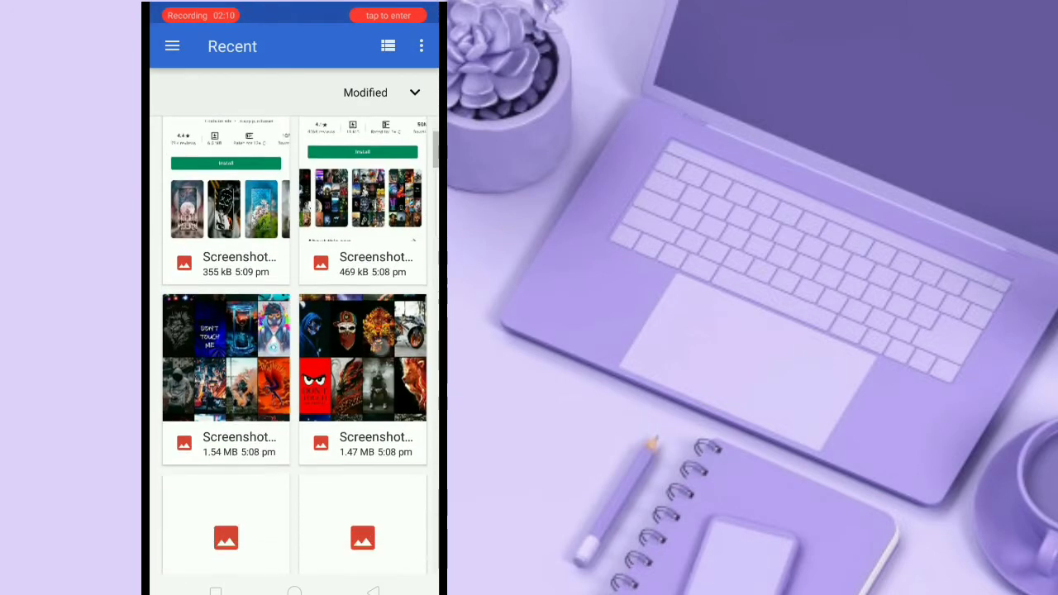
{"action": "scroll", "coordinate": [294, 347], "scroll_direction": "down", "scroll_amount": 3}
{"action": "scroll", "coordinate": [294, 347], "scroll_direction": "down", "scroll_amount": 2}
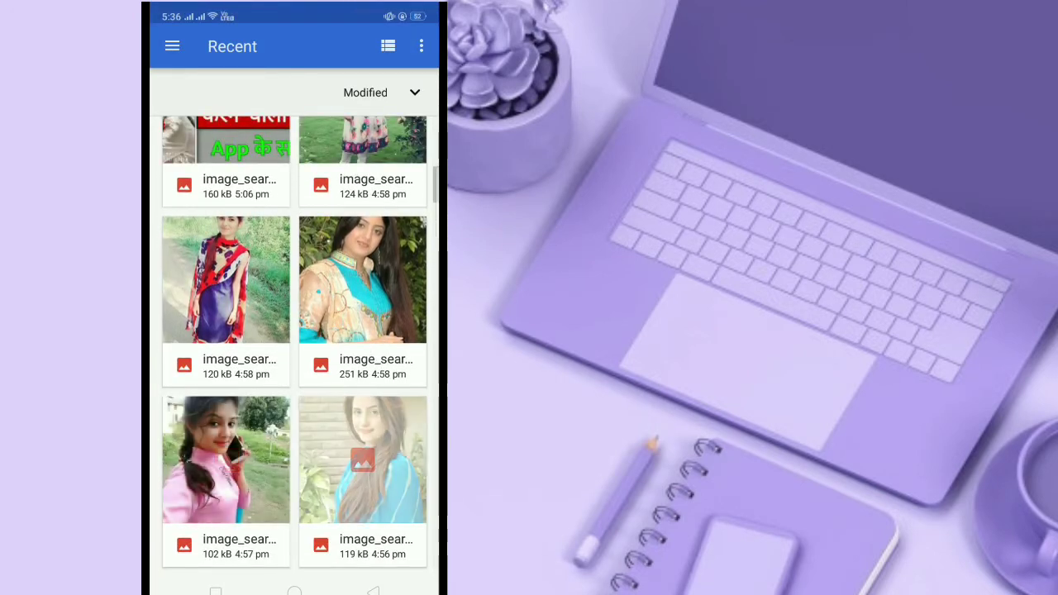
{"action": "scroll", "coordinate": [294, 347], "scroll_direction": "down", "scroll_amount": 3}
{"action": "scroll", "coordinate": [294, 347], "scroll_direction": "down", "scroll_amount": 3}
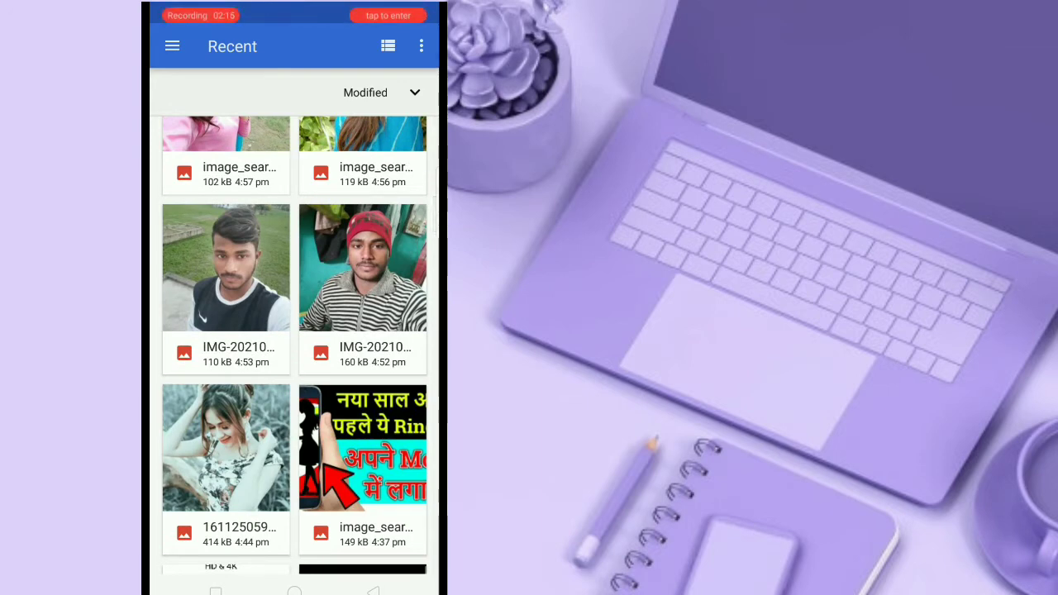
{"action": "left_click", "coordinate": [370, 286]}
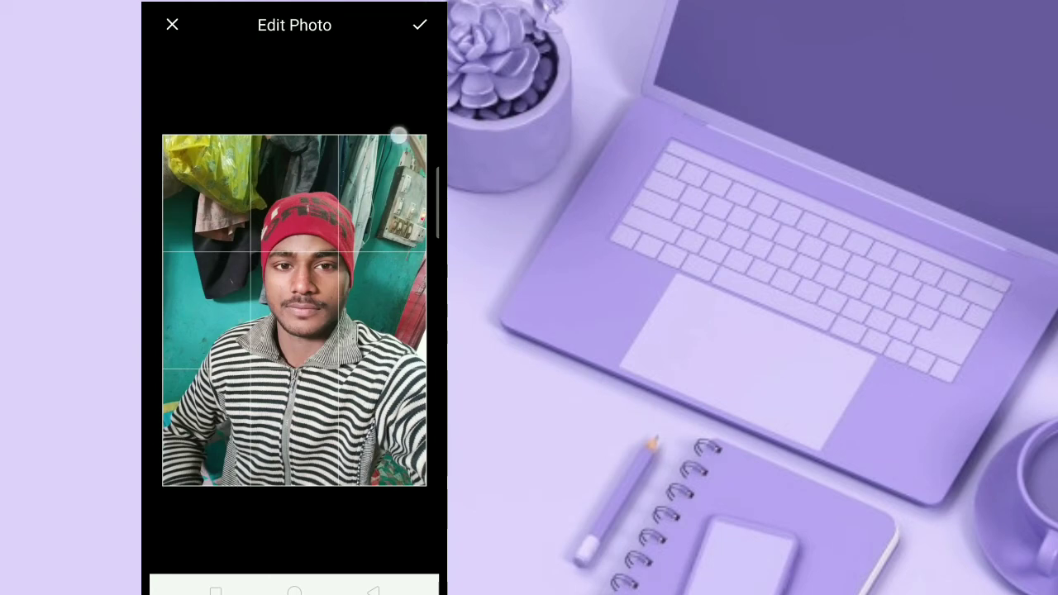
Step: Zoom and reposition the red-cap portrait so his face fills the crop, then confirm
{"action": "mouse_move", "coordinate": [396, 135]}
{"action": "left_mouse_down"}
{"action": "mouse_move", "coordinate": [302, 241]}
{"action": "mouse_move", "coordinate": [303, 206]}
{"action": "left_mouse_up"}
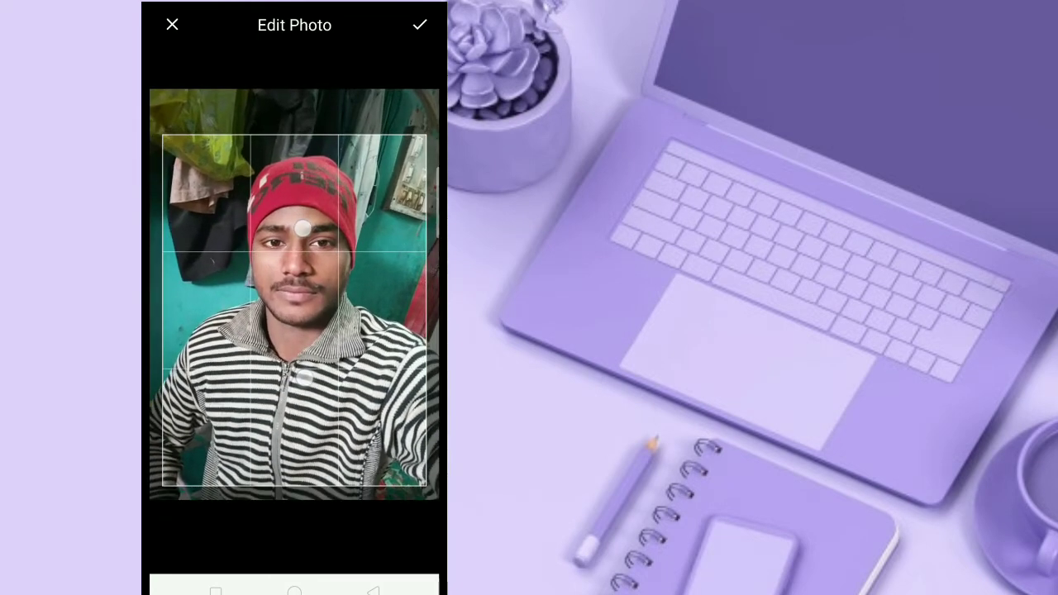
{"action": "mouse_move", "coordinate": [303, 248]}
{"action": "left_mouse_down"}
{"action": "mouse_move", "coordinate": [307, 349]}
{"action": "mouse_move", "coordinate": [319, 347]}
{"action": "left_mouse_up"}
{"action": "left_click_drag", "start_coordinate": [329, 248], "coordinate": [330, 208]}
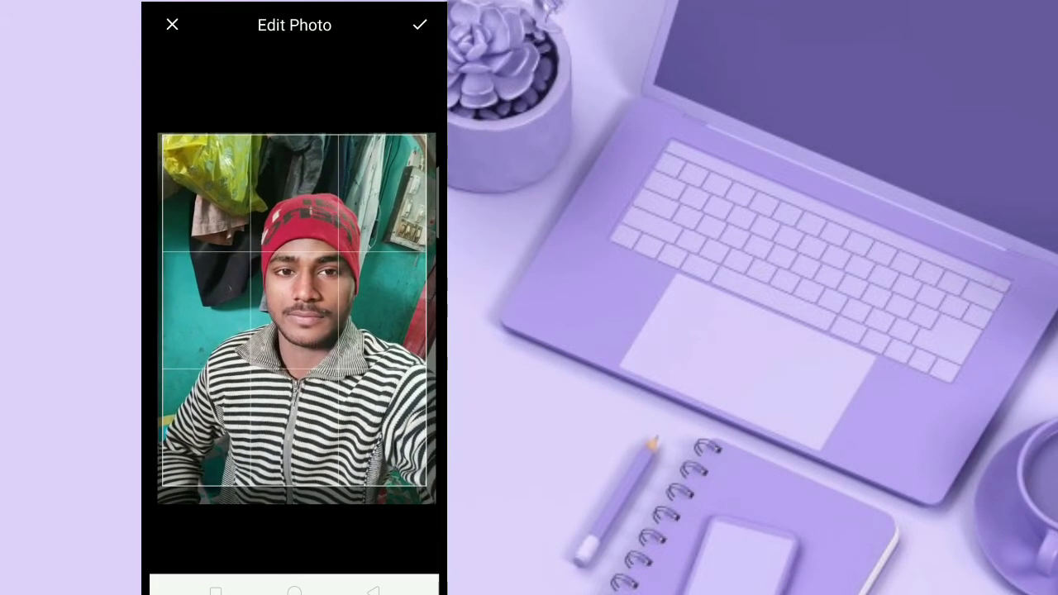
{"action": "mouse_move", "coordinate": [334, 248]}
{"action": "left_mouse_down"}
{"action": "mouse_move", "coordinate": [344, 226]}
{"action": "mouse_move", "coordinate": [334, 245]}
{"action": "left_mouse_up"}
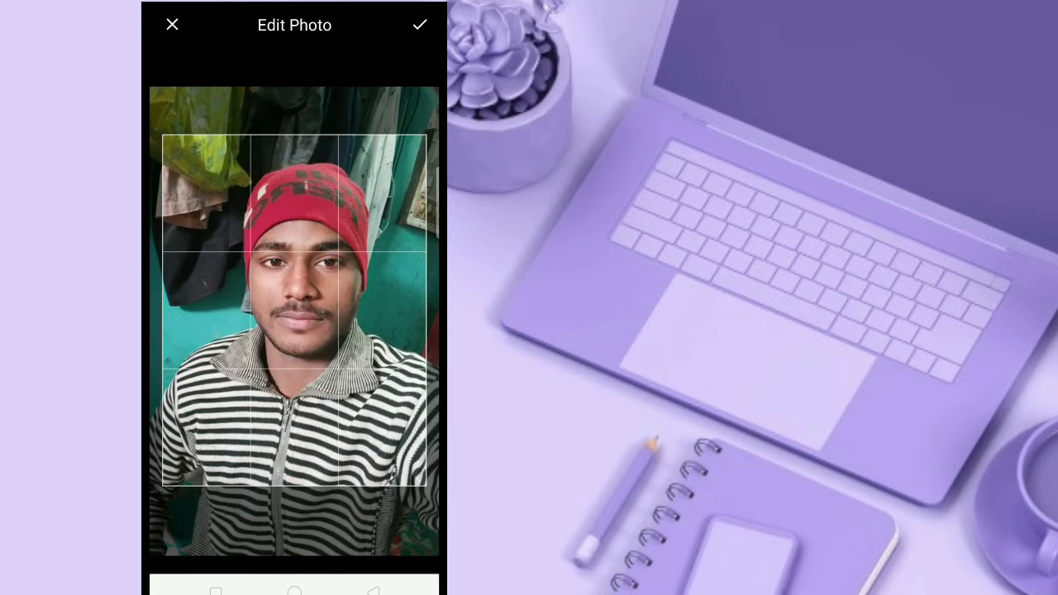
{"action": "left_click", "coordinate": [420, 25]}
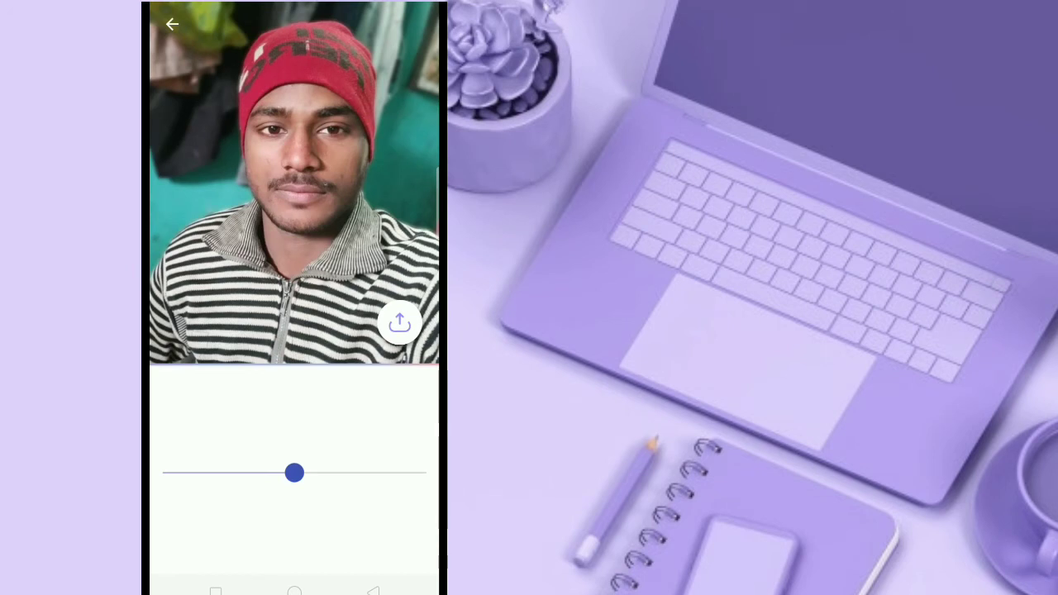
Step: Slide the blur control from minimum up to maximum on the red-cap portrait
{"action": "mouse_move", "coordinate": [294, 500]}
{"action": "left_mouse_down"}
{"action": "mouse_move", "coordinate": [307, 500]}
{"action": "mouse_move", "coordinate": [205, 491]}
{"action": "mouse_move", "coordinate": [165, 504]}
{"action": "left_mouse_up"}
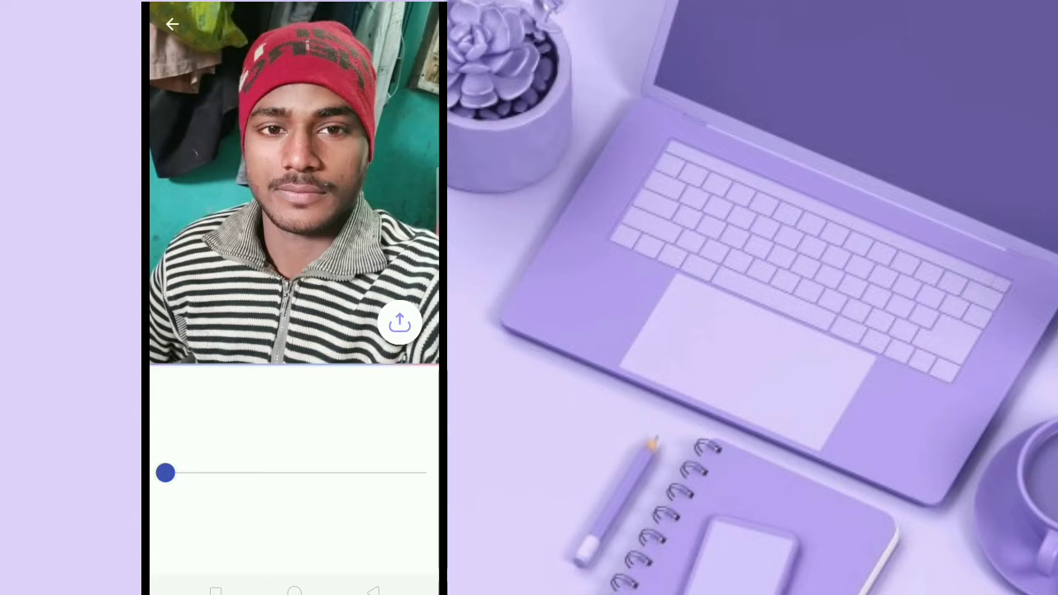
{"action": "mouse_move", "coordinate": [165, 473]}
{"action": "left_mouse_down"}
{"action": "mouse_move", "coordinate": [425, 478]}
{"action": "mouse_move", "coordinate": [283, 490]}
{"action": "mouse_move", "coordinate": [260, 473]}
{"action": "mouse_move", "coordinate": [173, 472]}
{"action": "left_mouse_up"}
{"action": "left_click_drag", "start_coordinate": [173, 473], "coordinate": [294, 473]}
{"action": "mouse_move", "coordinate": [321, 472]}
{"action": "left_mouse_down"}
{"action": "mouse_move", "coordinate": [412, 472]}
{"action": "mouse_move", "coordinate": [373, 489]}
{"action": "mouse_move", "coordinate": [426, 472]}
{"action": "left_mouse_up"}
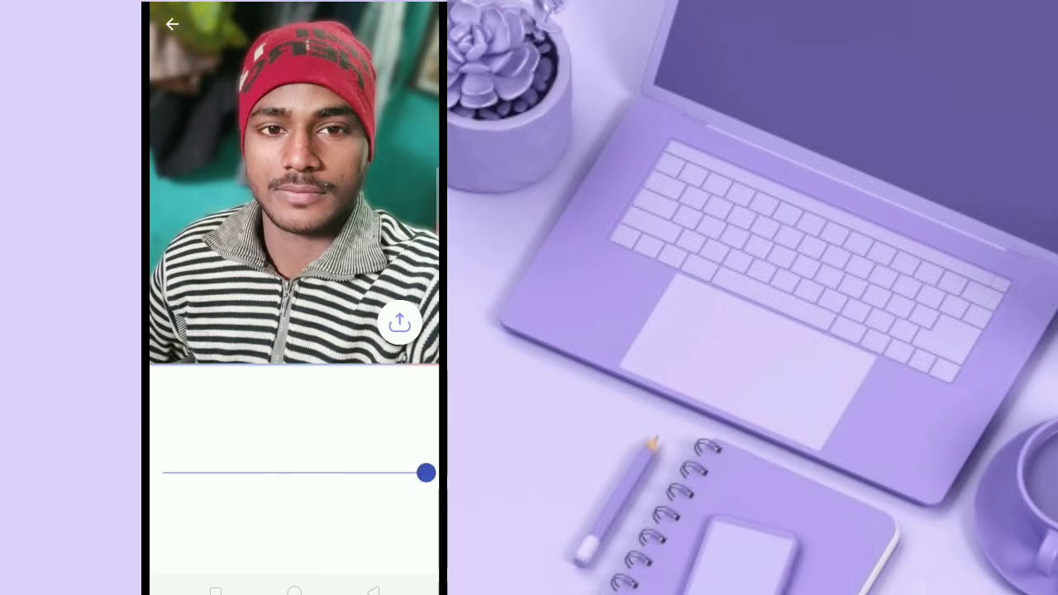
{"action": "mouse_move", "coordinate": [425, 473]}
{"action": "left_mouse_down"}
{"action": "mouse_move", "coordinate": [413, 484]}
{"action": "mouse_move", "coordinate": [426, 475]}
{"action": "left_mouse_up"}
Step: Download the blurred red-cap portrait to the phone and dismiss the hashtag reminder
{"action": "left_click", "coordinate": [399, 323]}
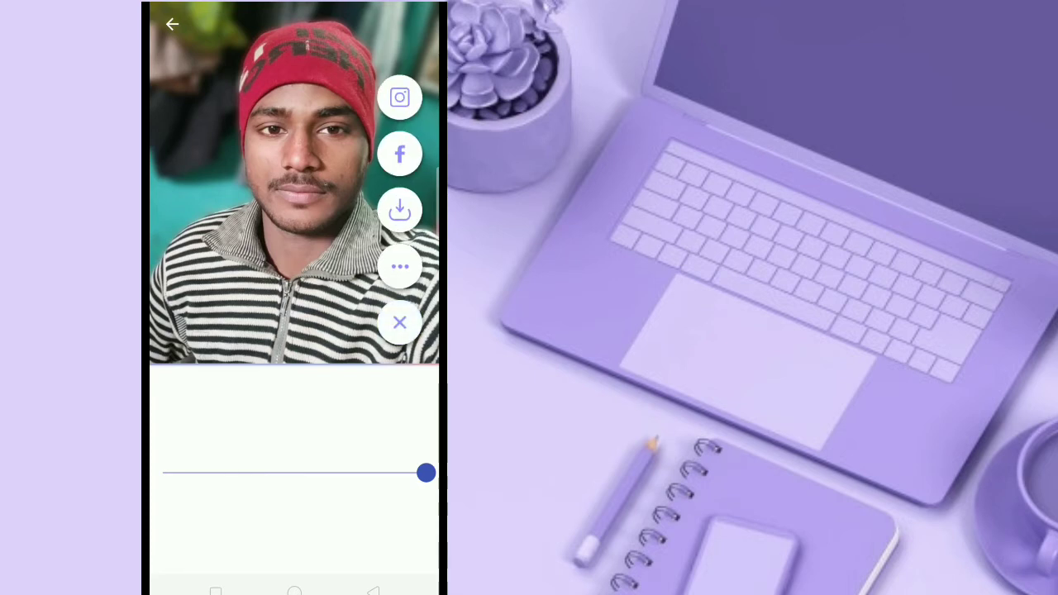
{"action": "left_click", "coordinate": [400, 211]}
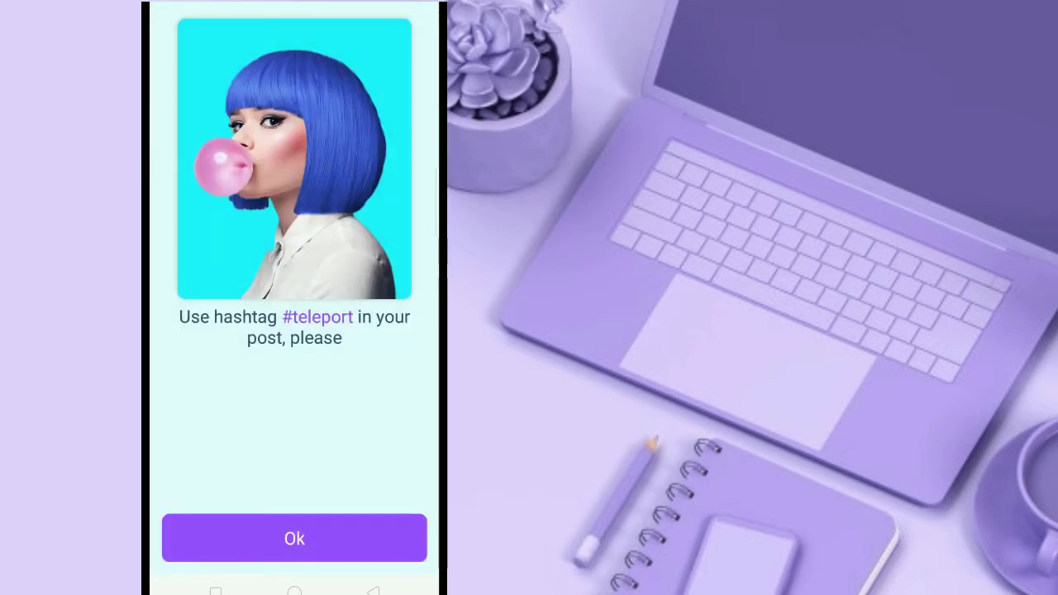
{"action": "left_click", "coordinate": [294, 538]}
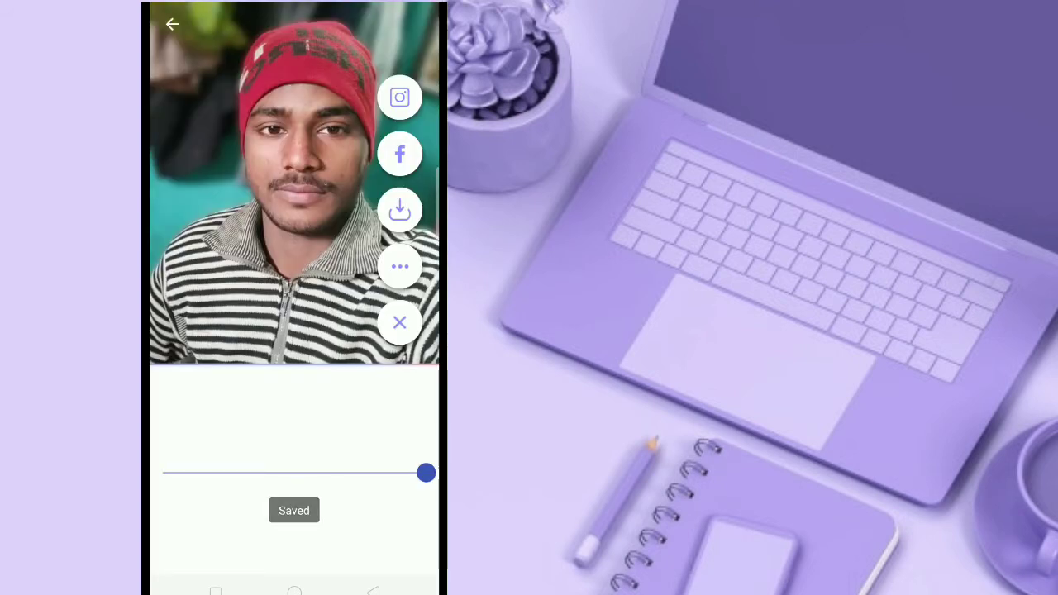
Step: Look through the extra share options without sharing, then return to the gallery picker
{"action": "left_click", "coordinate": [399, 266]}
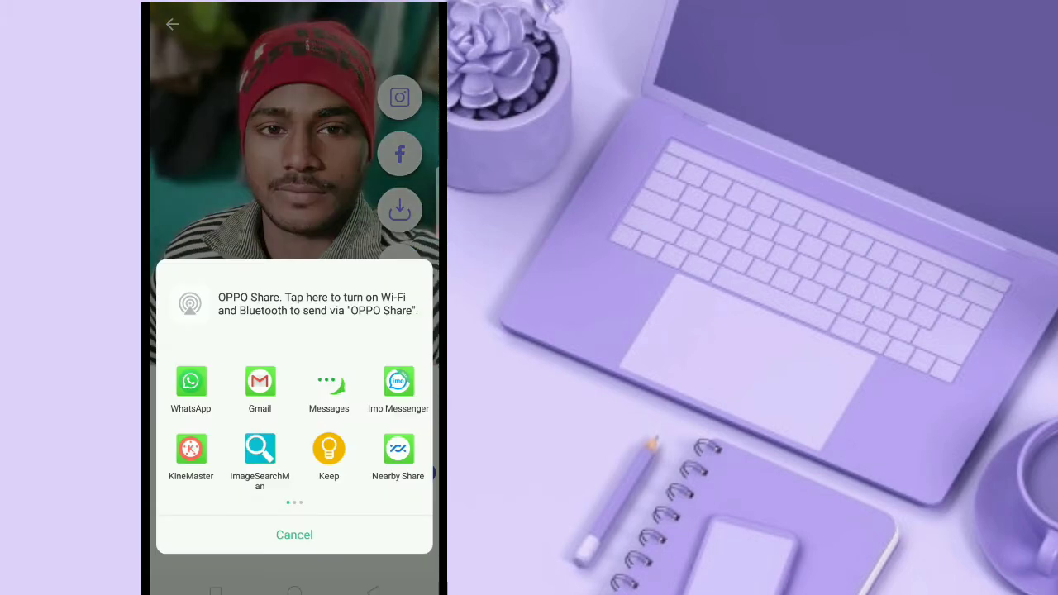
{"action": "mouse_move", "coordinate": [380, 422]}
{"action": "left_mouse_down"}
{"action": "mouse_move", "coordinate": [198, 421]}
{"action": "mouse_move", "coordinate": [380, 421]}
{"action": "left_mouse_up"}
{"action": "left_click_drag", "start_coordinate": [199, 421], "coordinate": [380, 421]}
{"action": "left_click", "coordinate": [294, 534]}
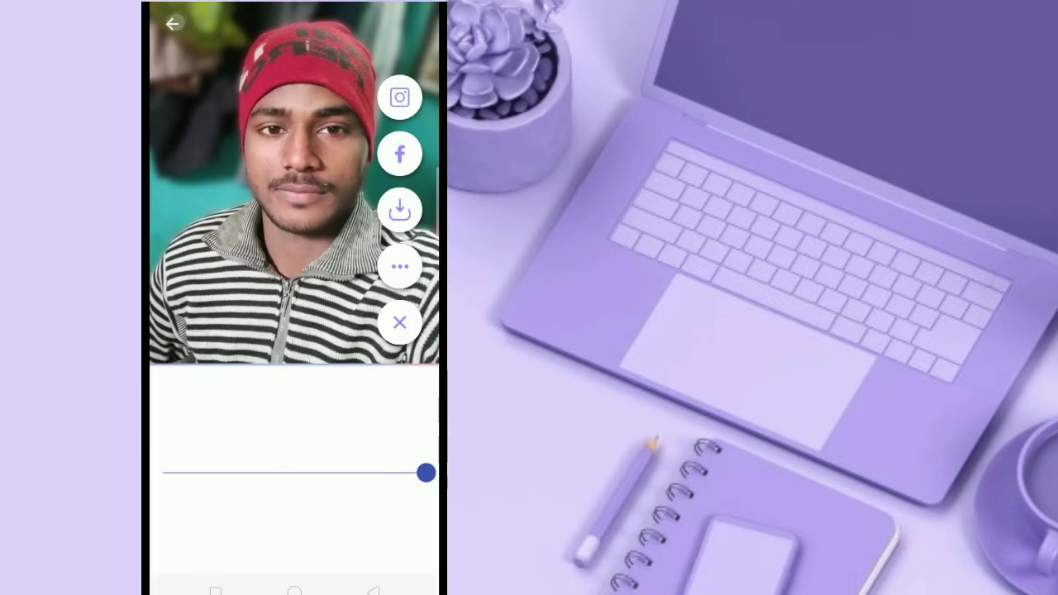
{"action": "left_click", "coordinate": [172, 23]}
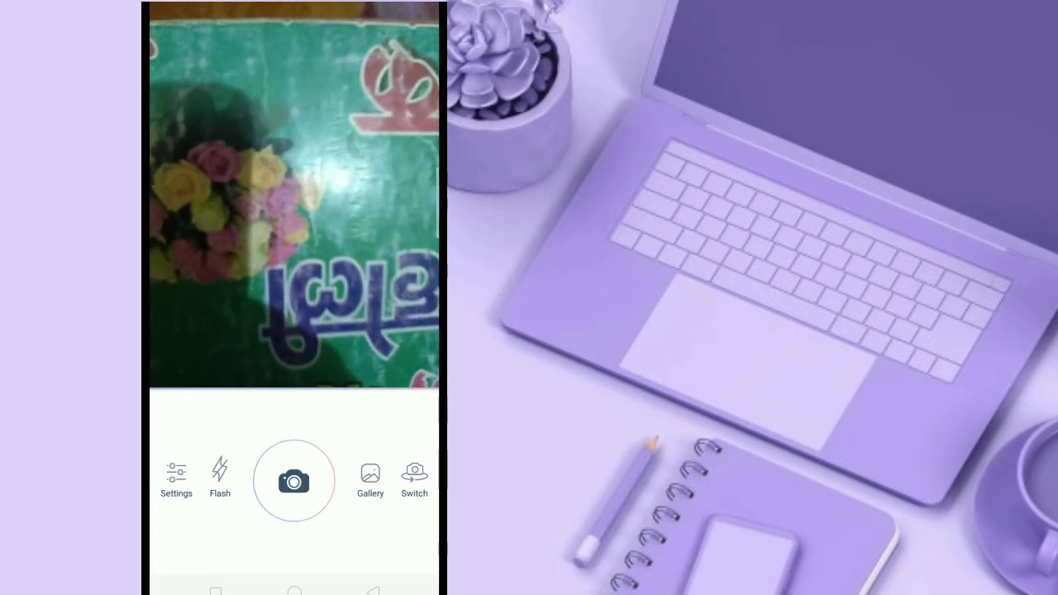
{"action": "left_click", "coordinate": [370, 475]}
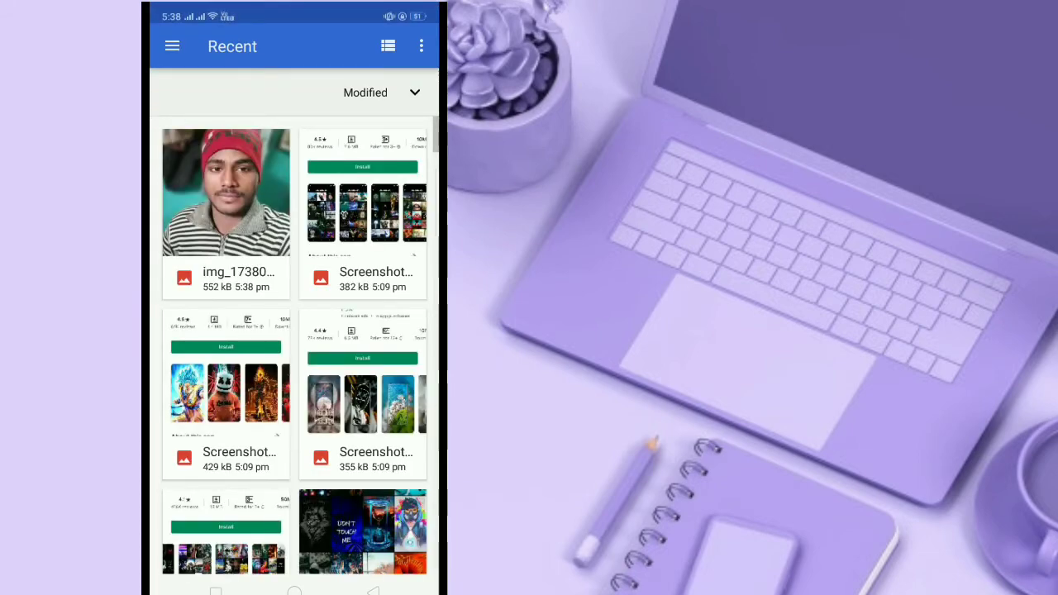
Step: Select the red-dupatta girl's photo from Recent and accept the crop to process it
{"action": "scroll", "coordinate": [294, 347], "scroll_direction": "down", "scroll_amount": 6}
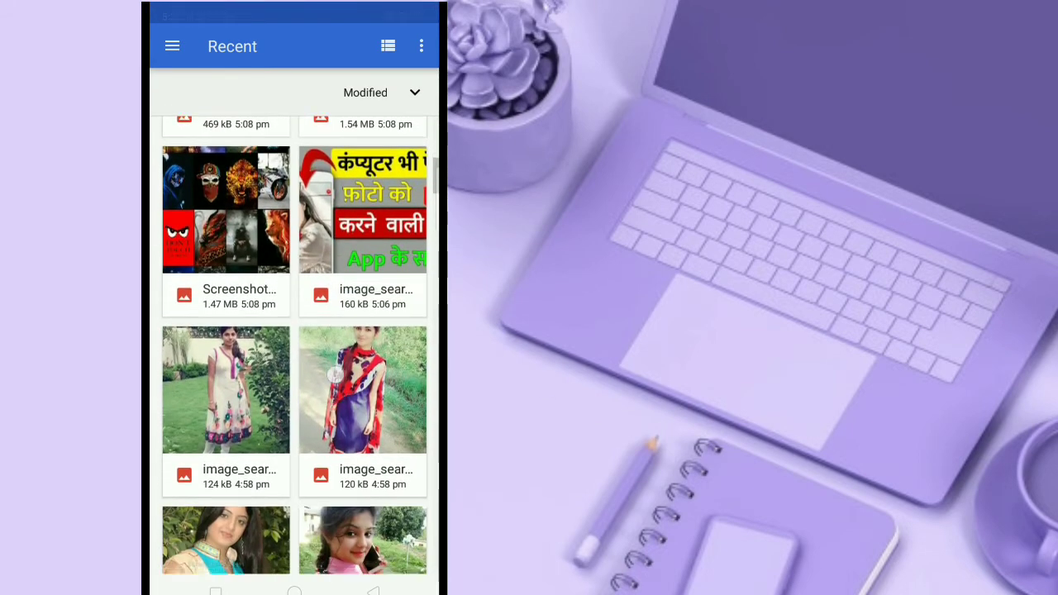
{"action": "scroll", "coordinate": [294, 347], "scroll_direction": "down", "scroll_amount": 3}
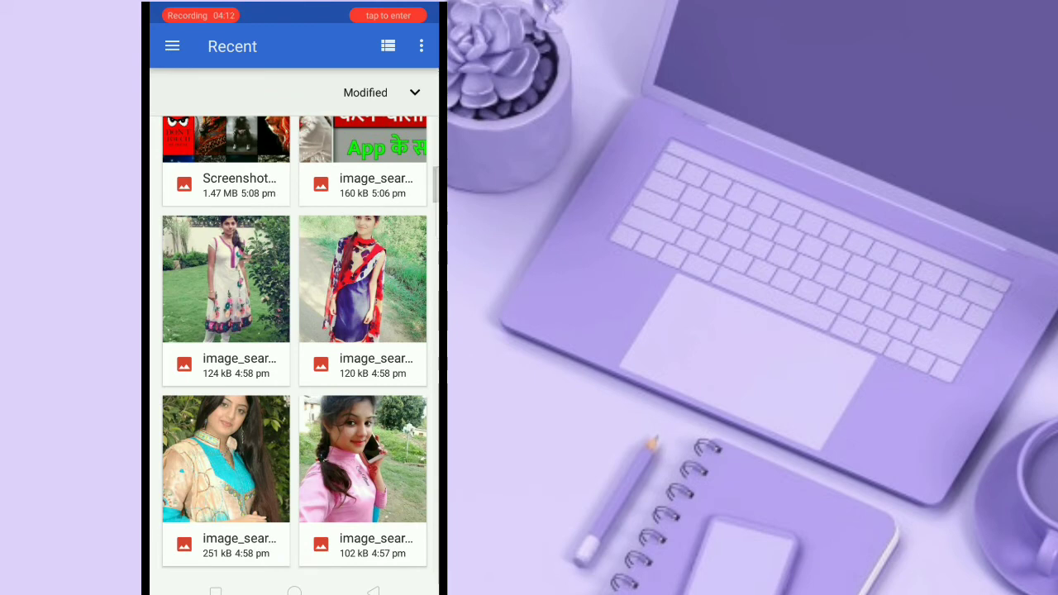
{"action": "left_click", "coordinate": [374, 276]}
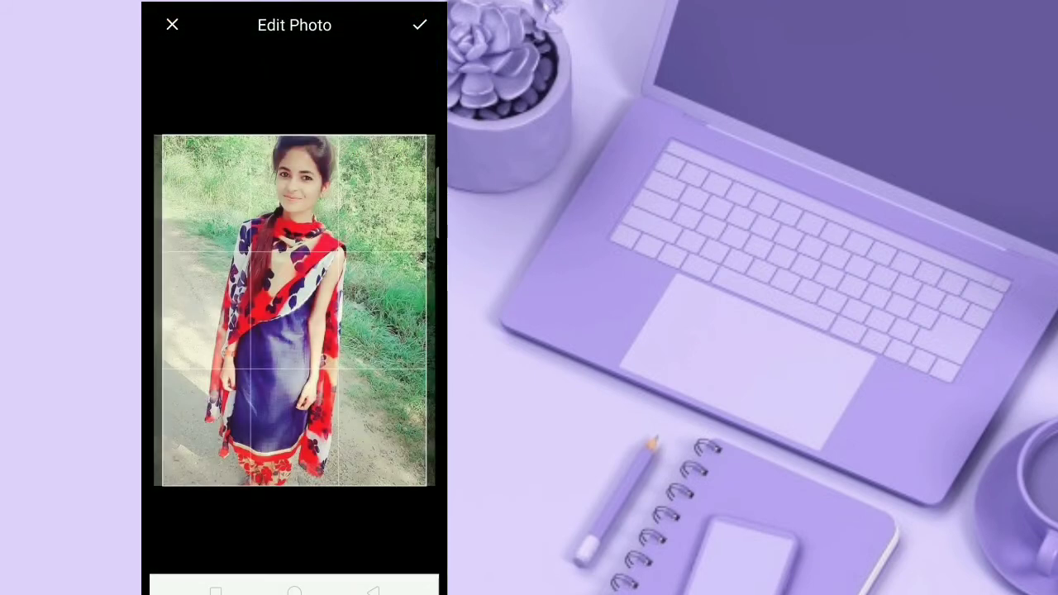
{"action": "left_click", "coordinate": [420, 25]}
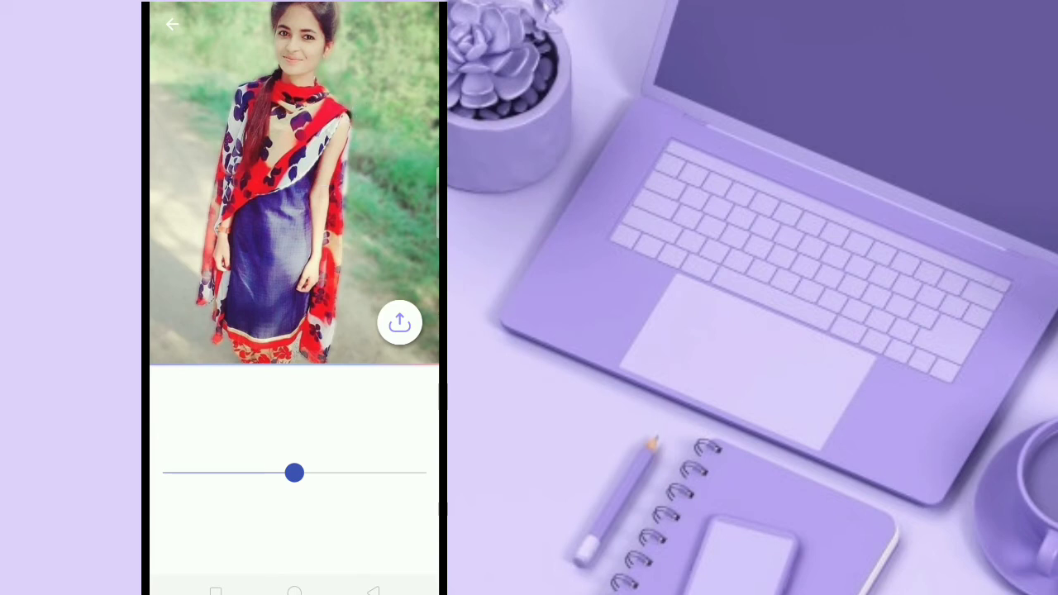
Step: Max out the girl's background blur, download the photo, and return to the home screen
{"action": "left_click_drag", "start_coordinate": [294, 472], "coordinate": [162, 473]}
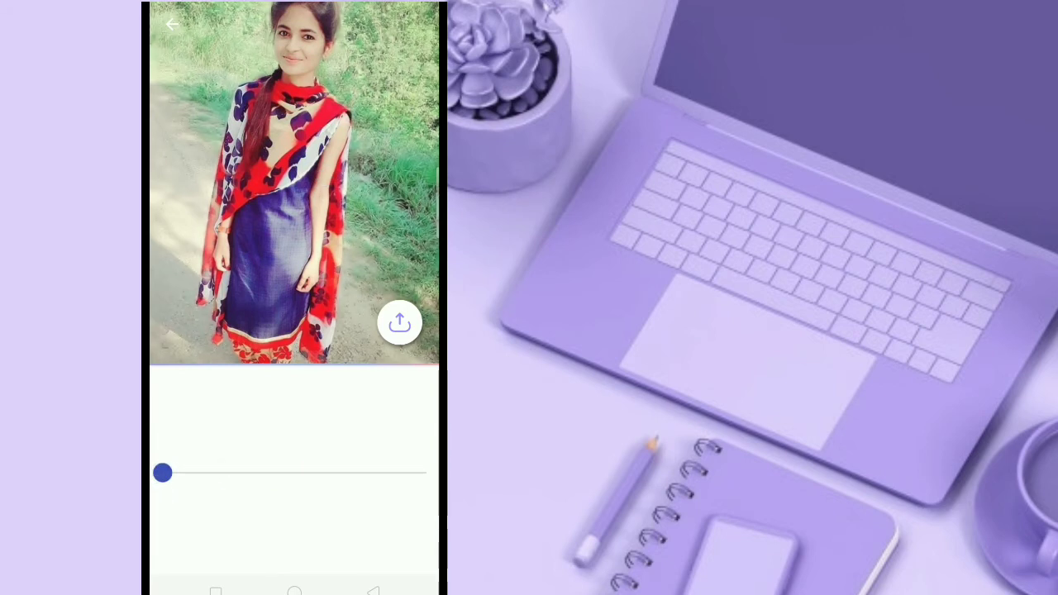
{"action": "left_click_drag", "start_coordinate": [162, 473], "coordinate": [426, 472]}
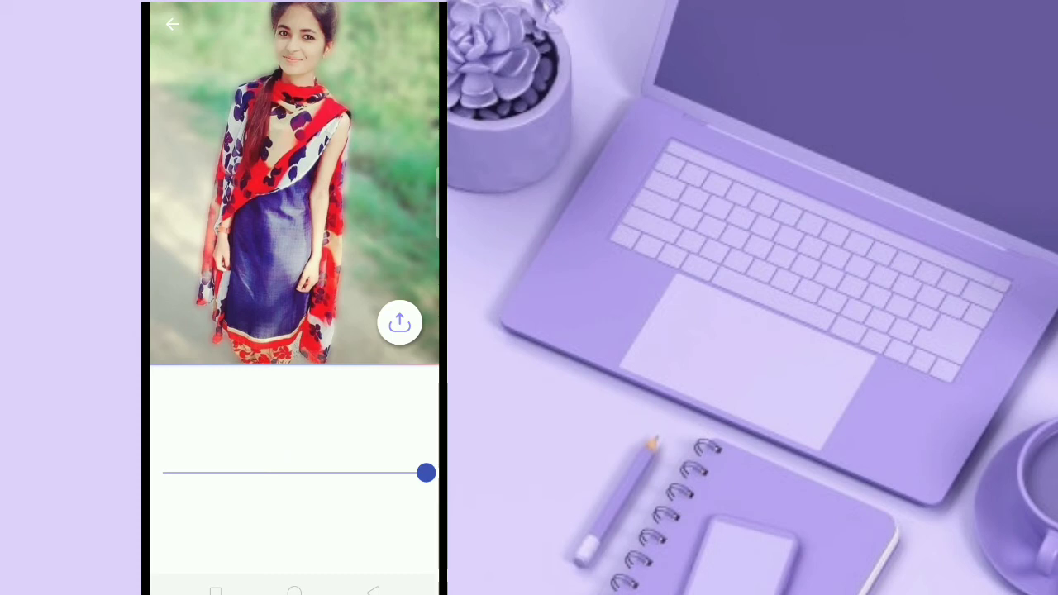
{"action": "left_click", "coordinate": [399, 323]}
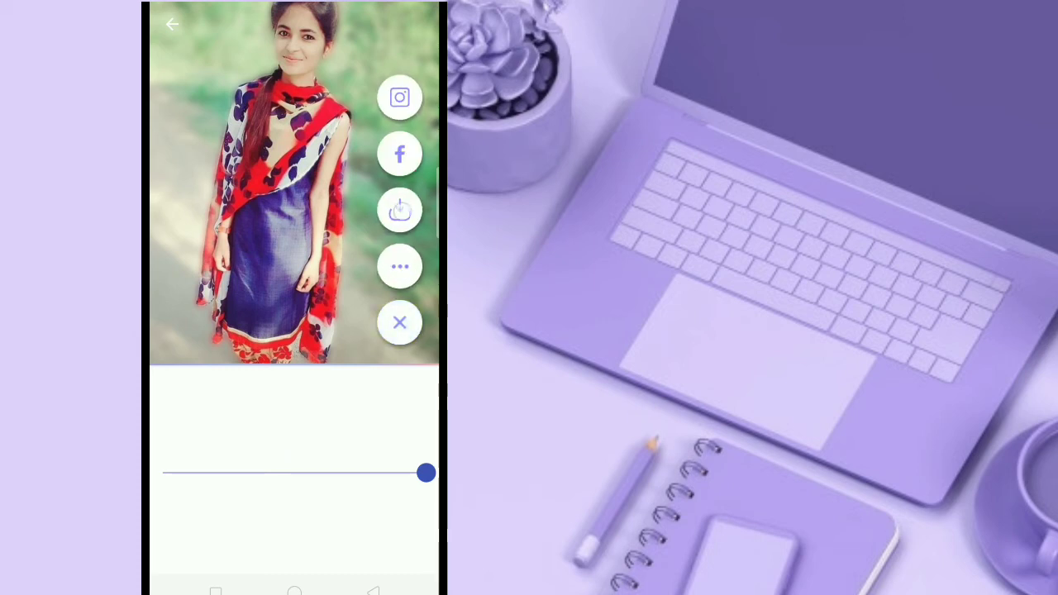
{"action": "left_click", "coordinate": [399, 210]}
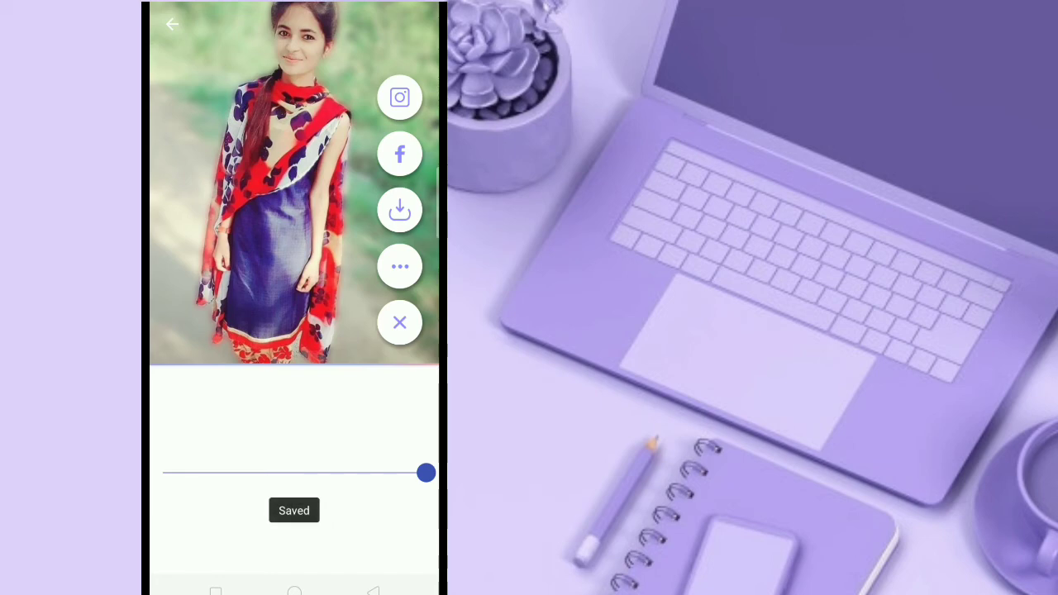
{"action": "left_click", "coordinate": [294, 592]}
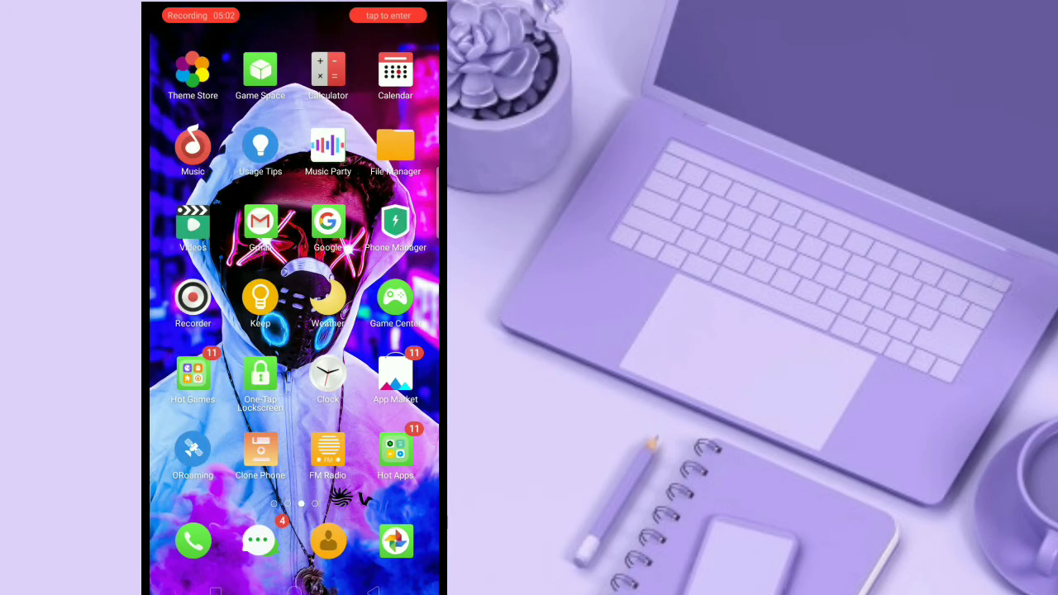
{"action": "left_click_drag", "start_coordinate": [207, 331], "coordinate": [396, 330]}
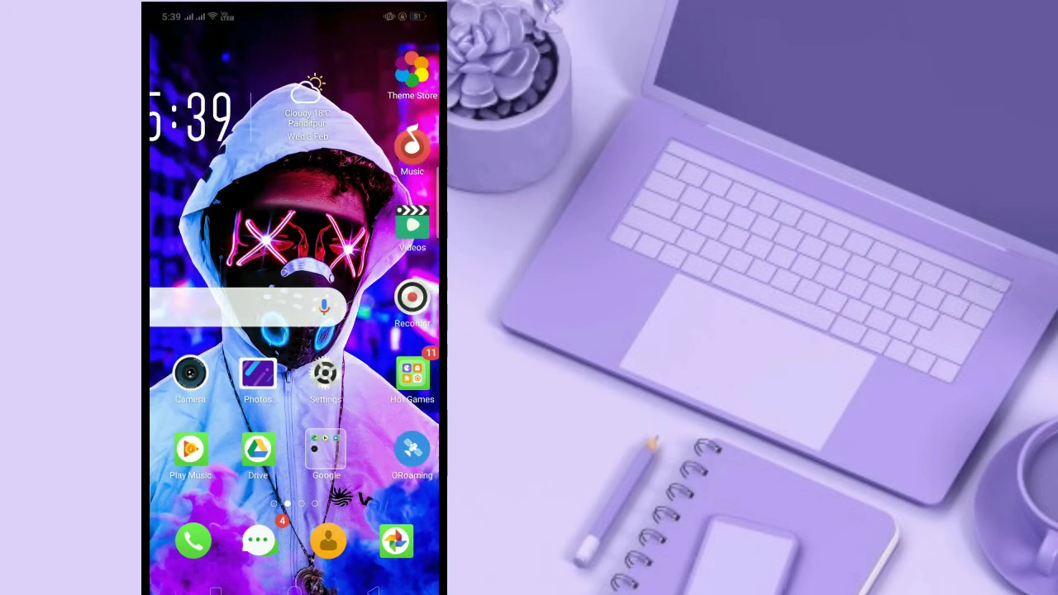
{"action": "left_click", "coordinate": [327, 376]}
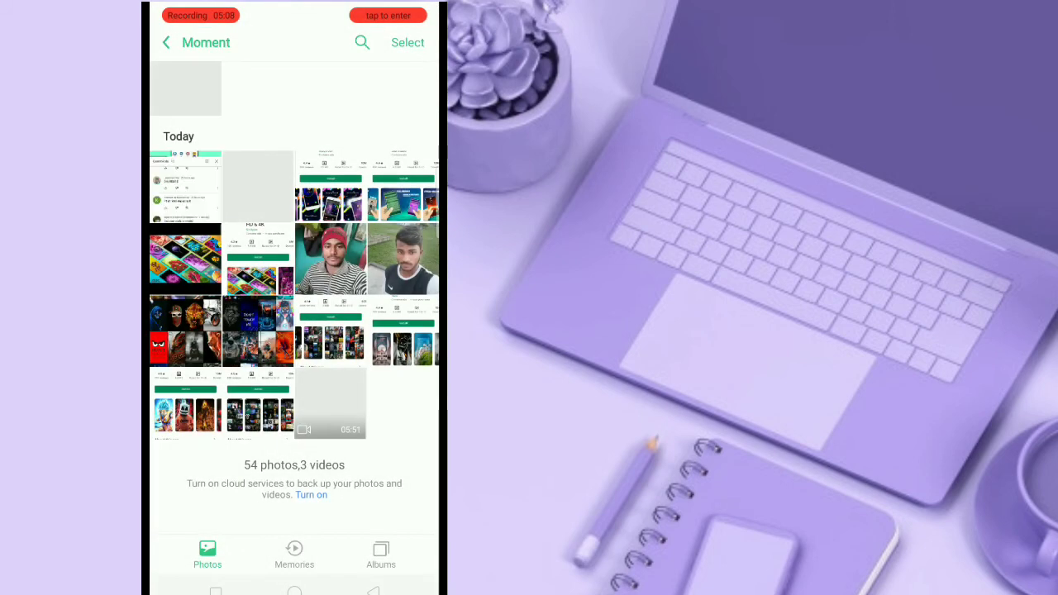
{"action": "scroll", "coordinate": [294, 298], "scroll_direction": "up", "scroll_amount": 3}
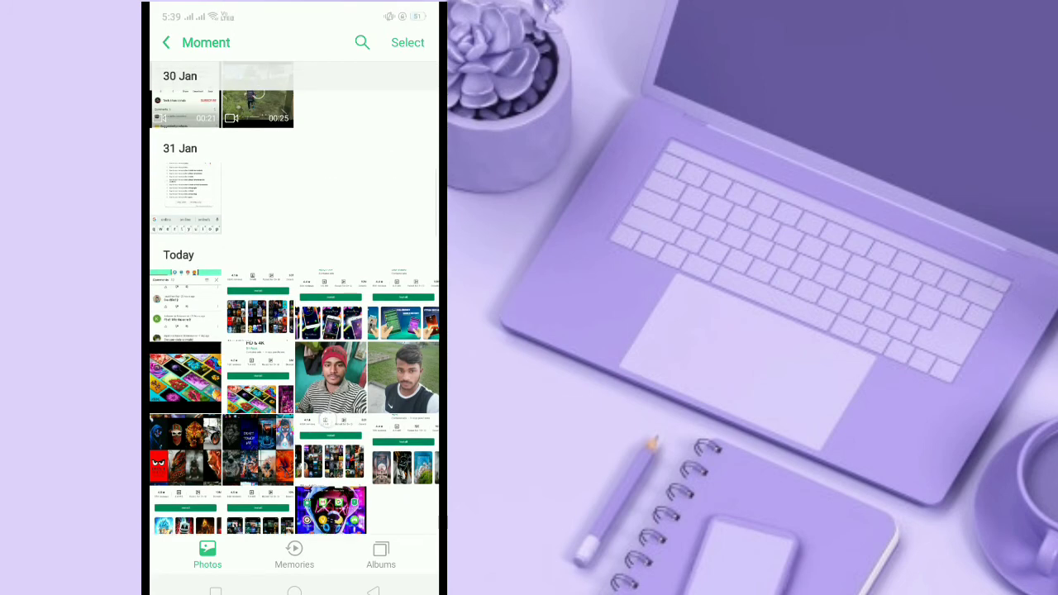
{"action": "left_click", "coordinate": [381, 554]}
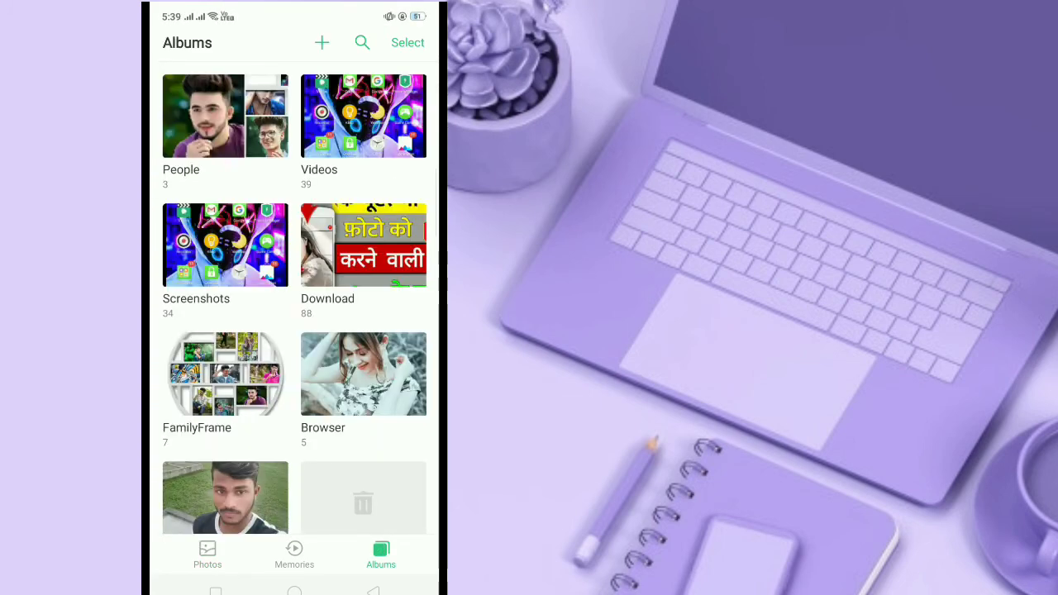
{"action": "scroll", "coordinate": [294, 297], "scroll_direction": "down", "scroll_amount": 3}
{"action": "scroll", "coordinate": [294, 298], "scroll_direction": "up", "scroll_amount": 5}
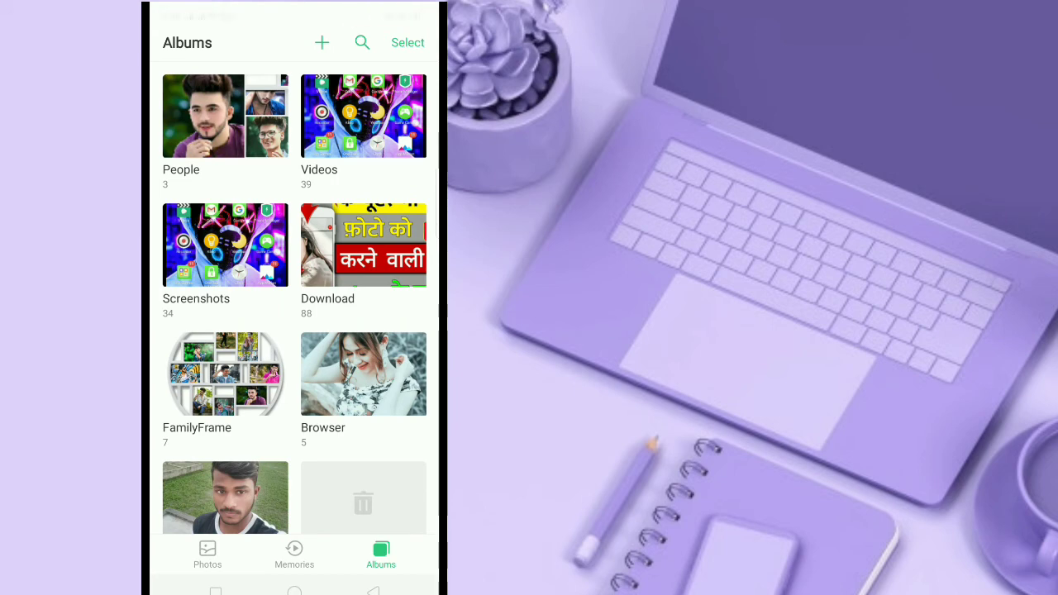
{"action": "left_click", "coordinate": [343, 394]}
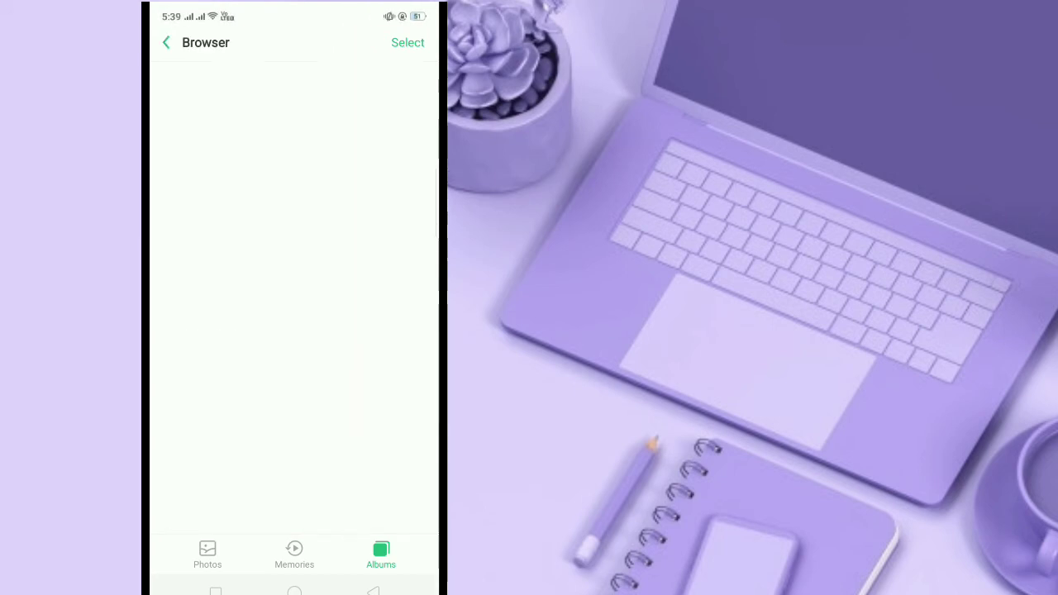
{"action": "left_click", "coordinate": [373, 590]}
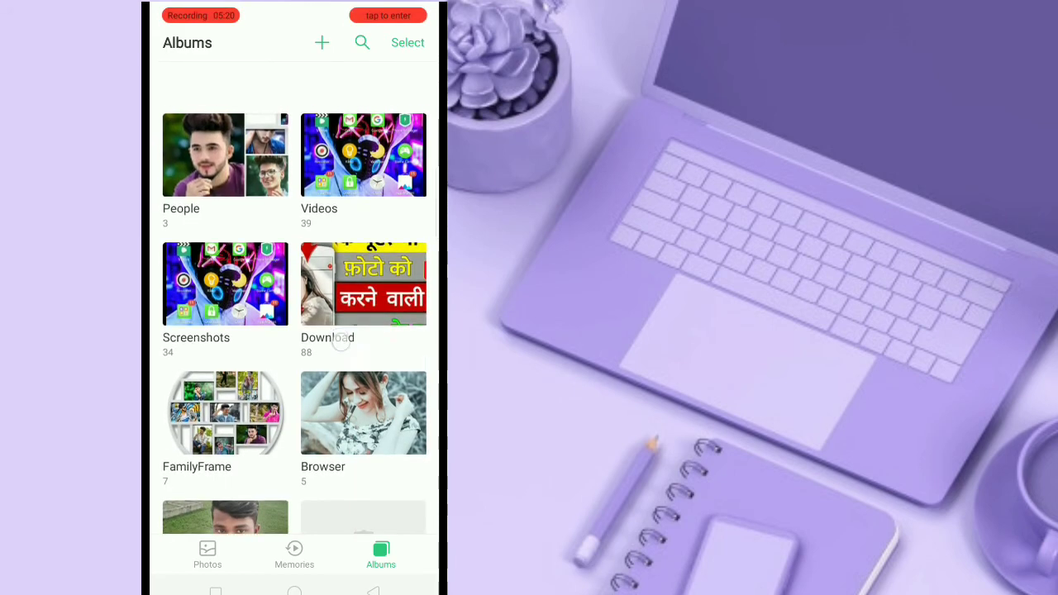
{"action": "left_click", "coordinate": [372, 590]}
Step: Go through File Manager's Photos and Rarely-used Albums to the Teleport album
{"action": "left_click_drag", "start_coordinate": [372, 347], "coordinate": [207, 347]}
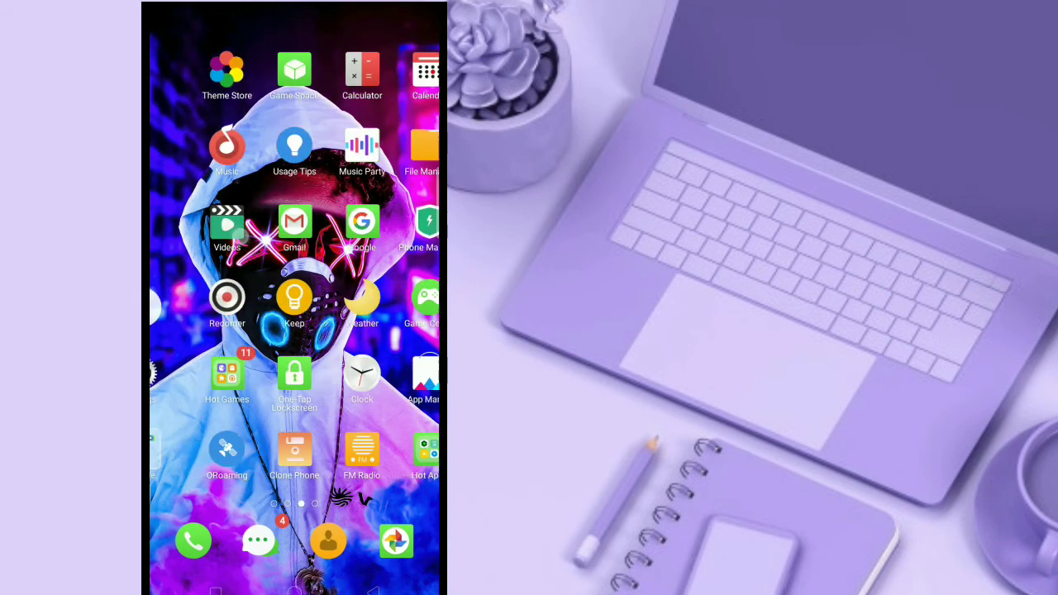
{"action": "left_click", "coordinate": [330, 220]}
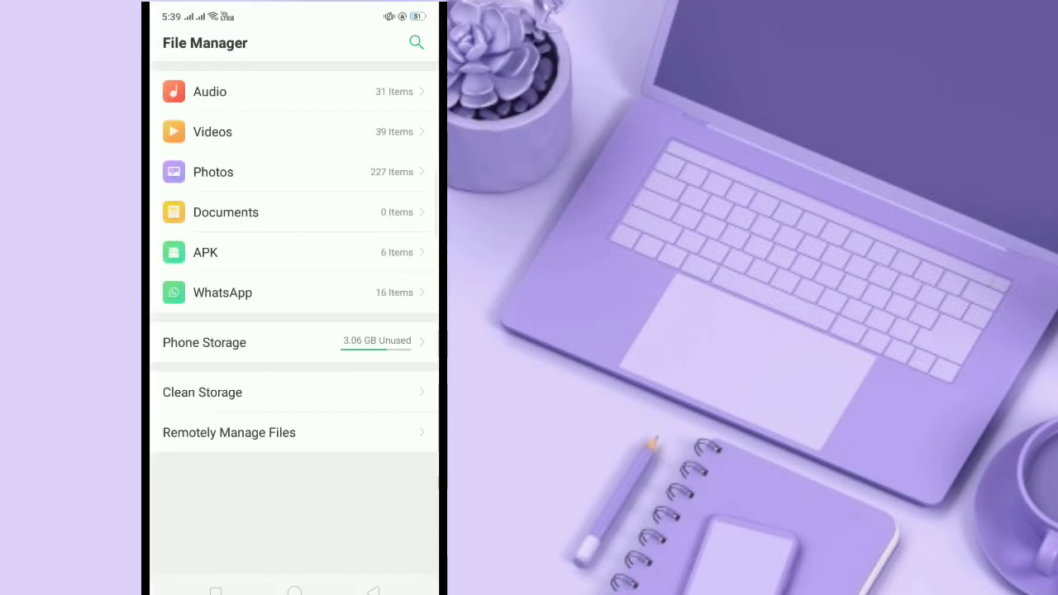
{"action": "left_click", "coordinate": [354, 172]}
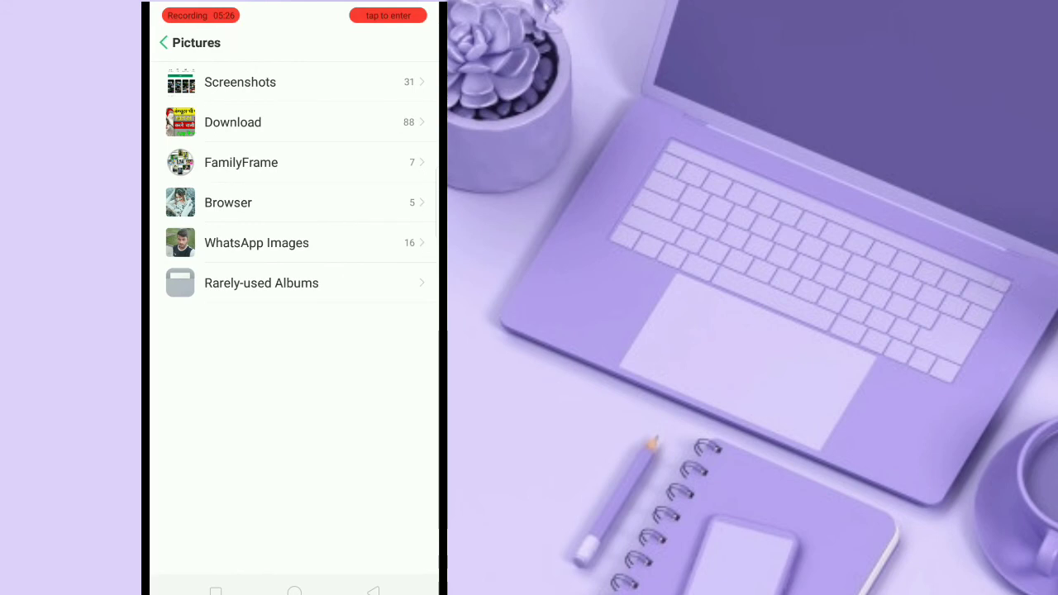
{"action": "left_click", "coordinate": [262, 283]}
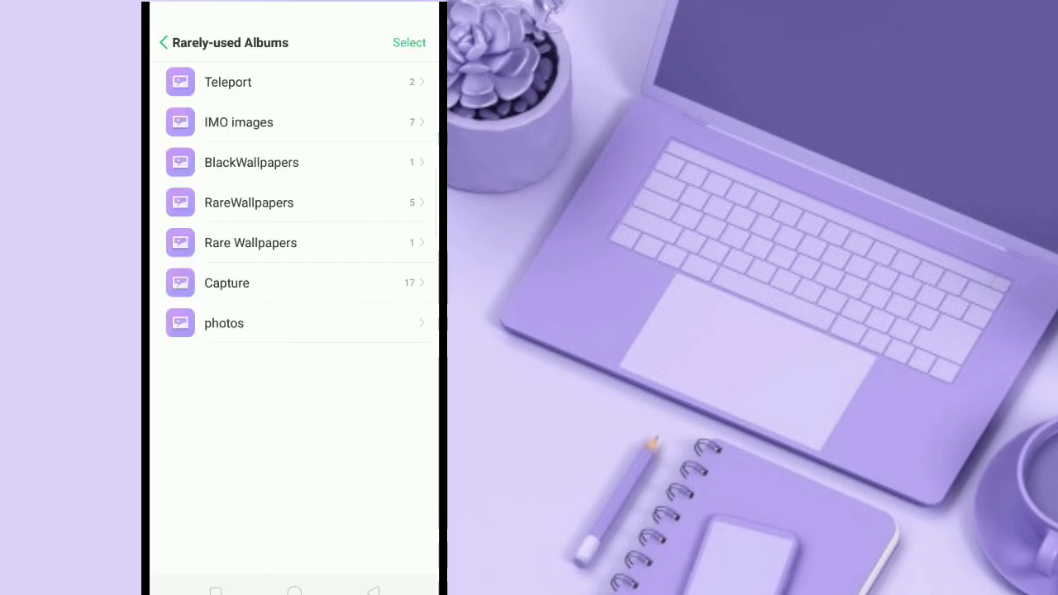
{"action": "left_click", "coordinate": [228, 81]}
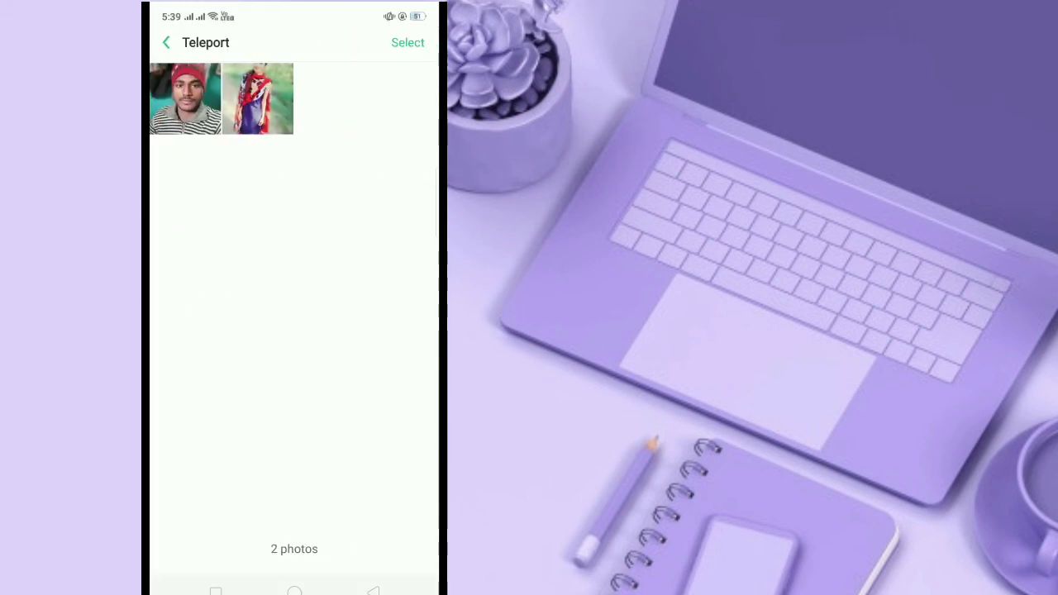
Step: View the first Teleport photo full screen, swipe to the second, then back
{"action": "left_click", "coordinate": [184, 96]}
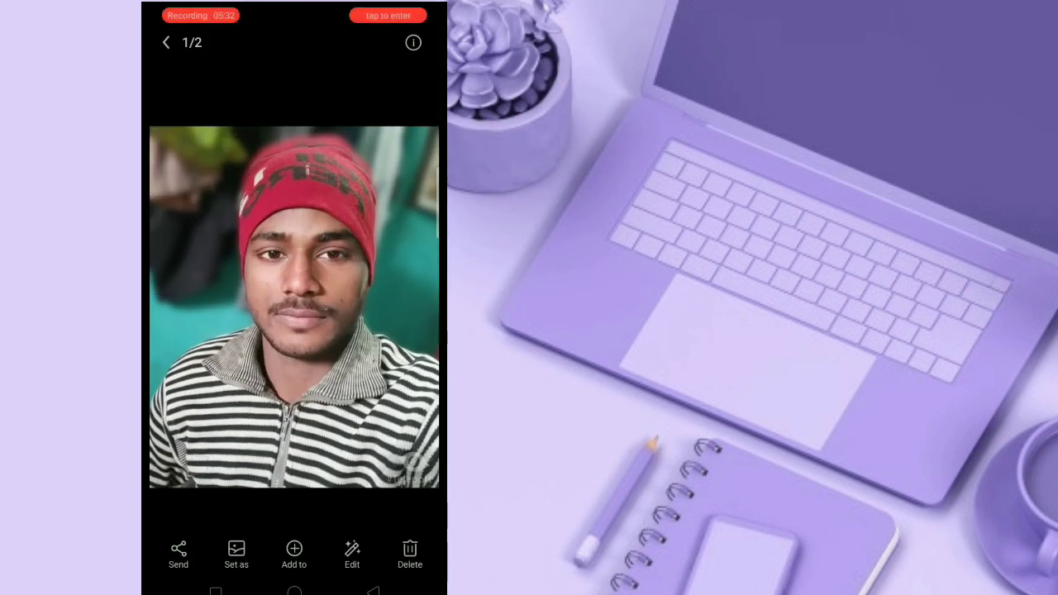
{"action": "left_click_drag", "start_coordinate": [399, 333], "coordinate": [215, 335]}
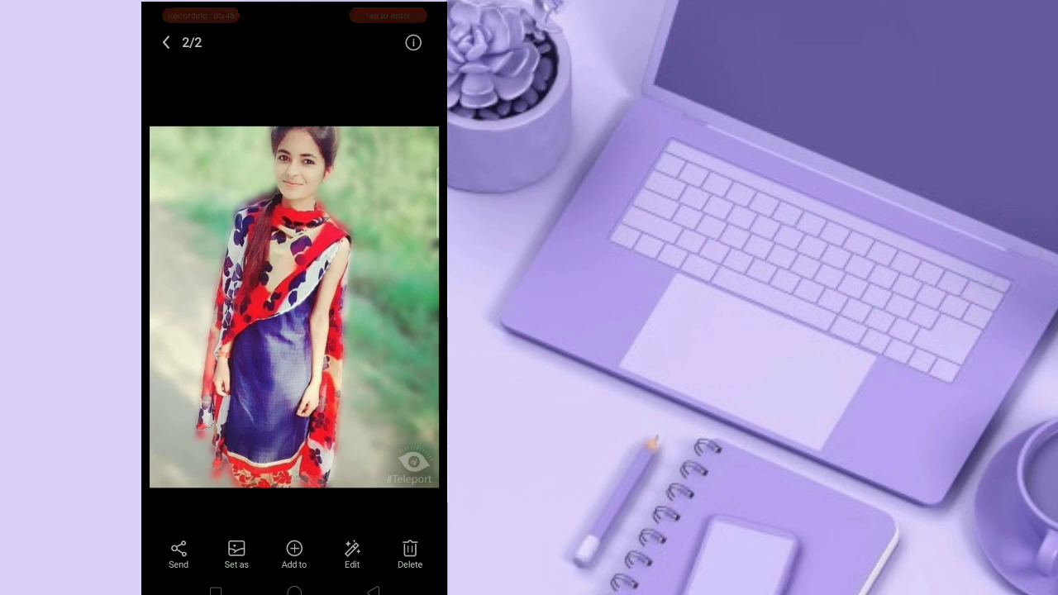
{"action": "left_click_drag", "start_coordinate": [348, 345], "coordinate": [379, 322]}
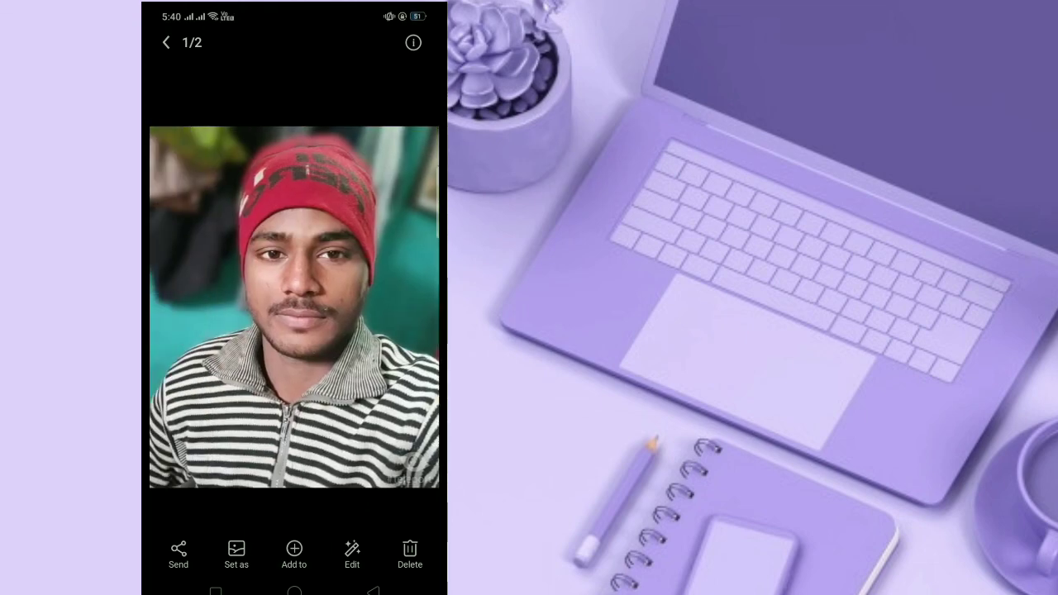